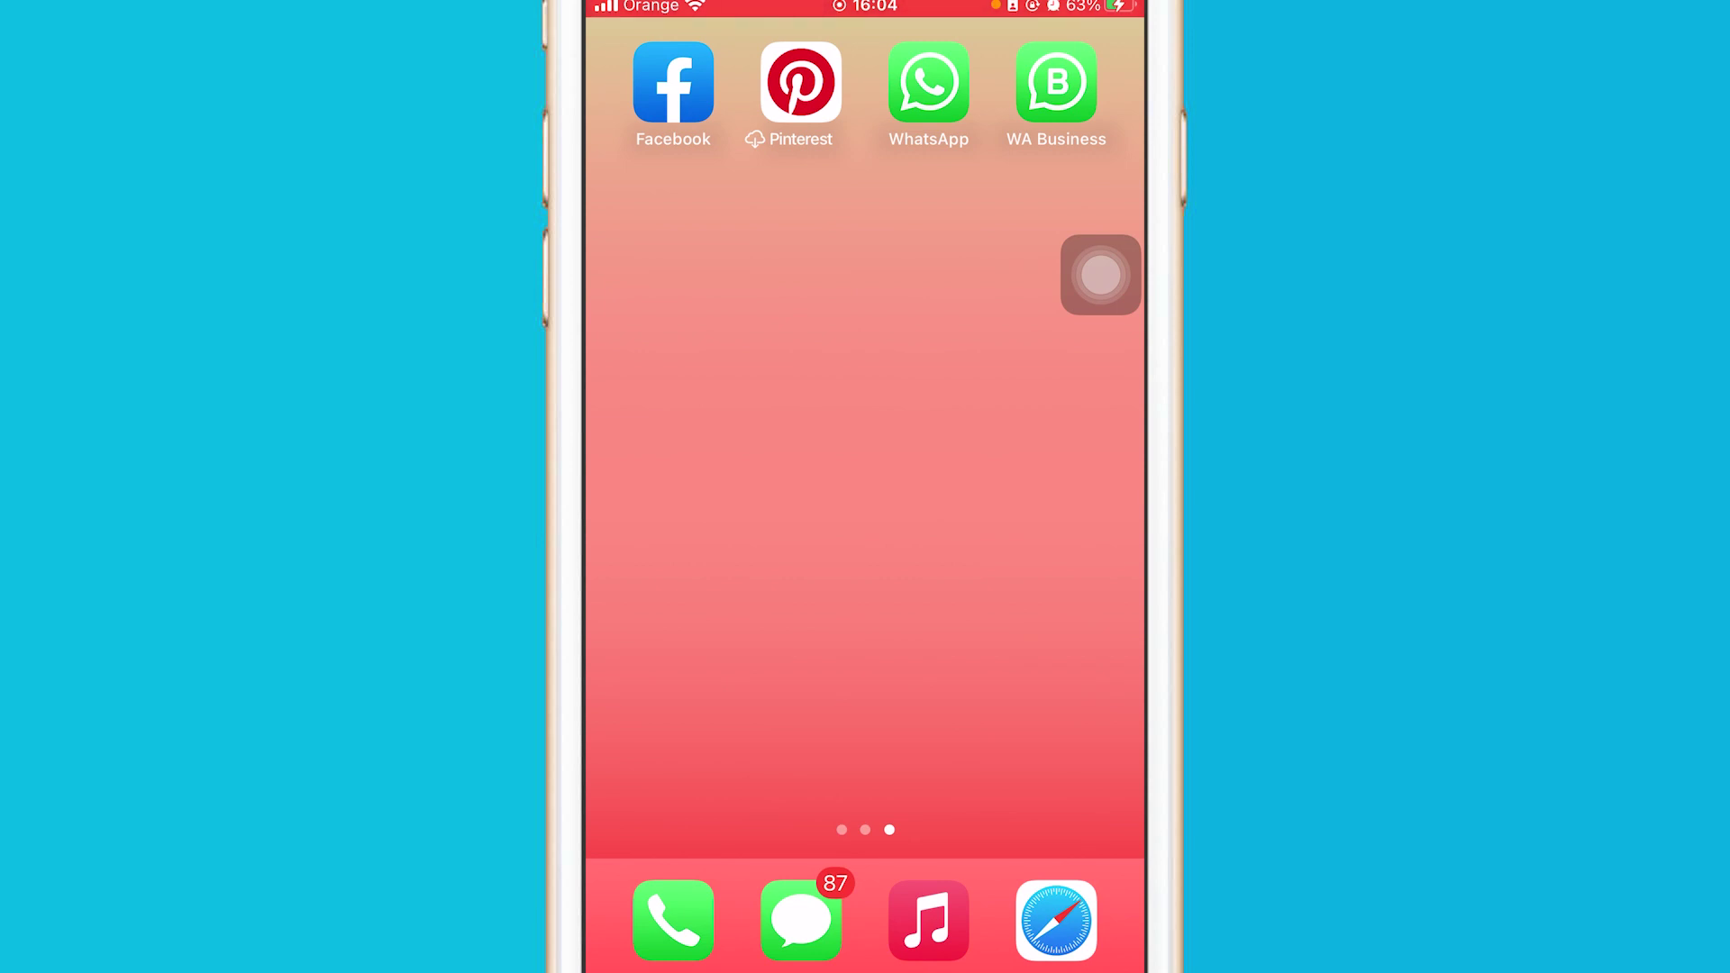
scroll(865, 432, left, 5)
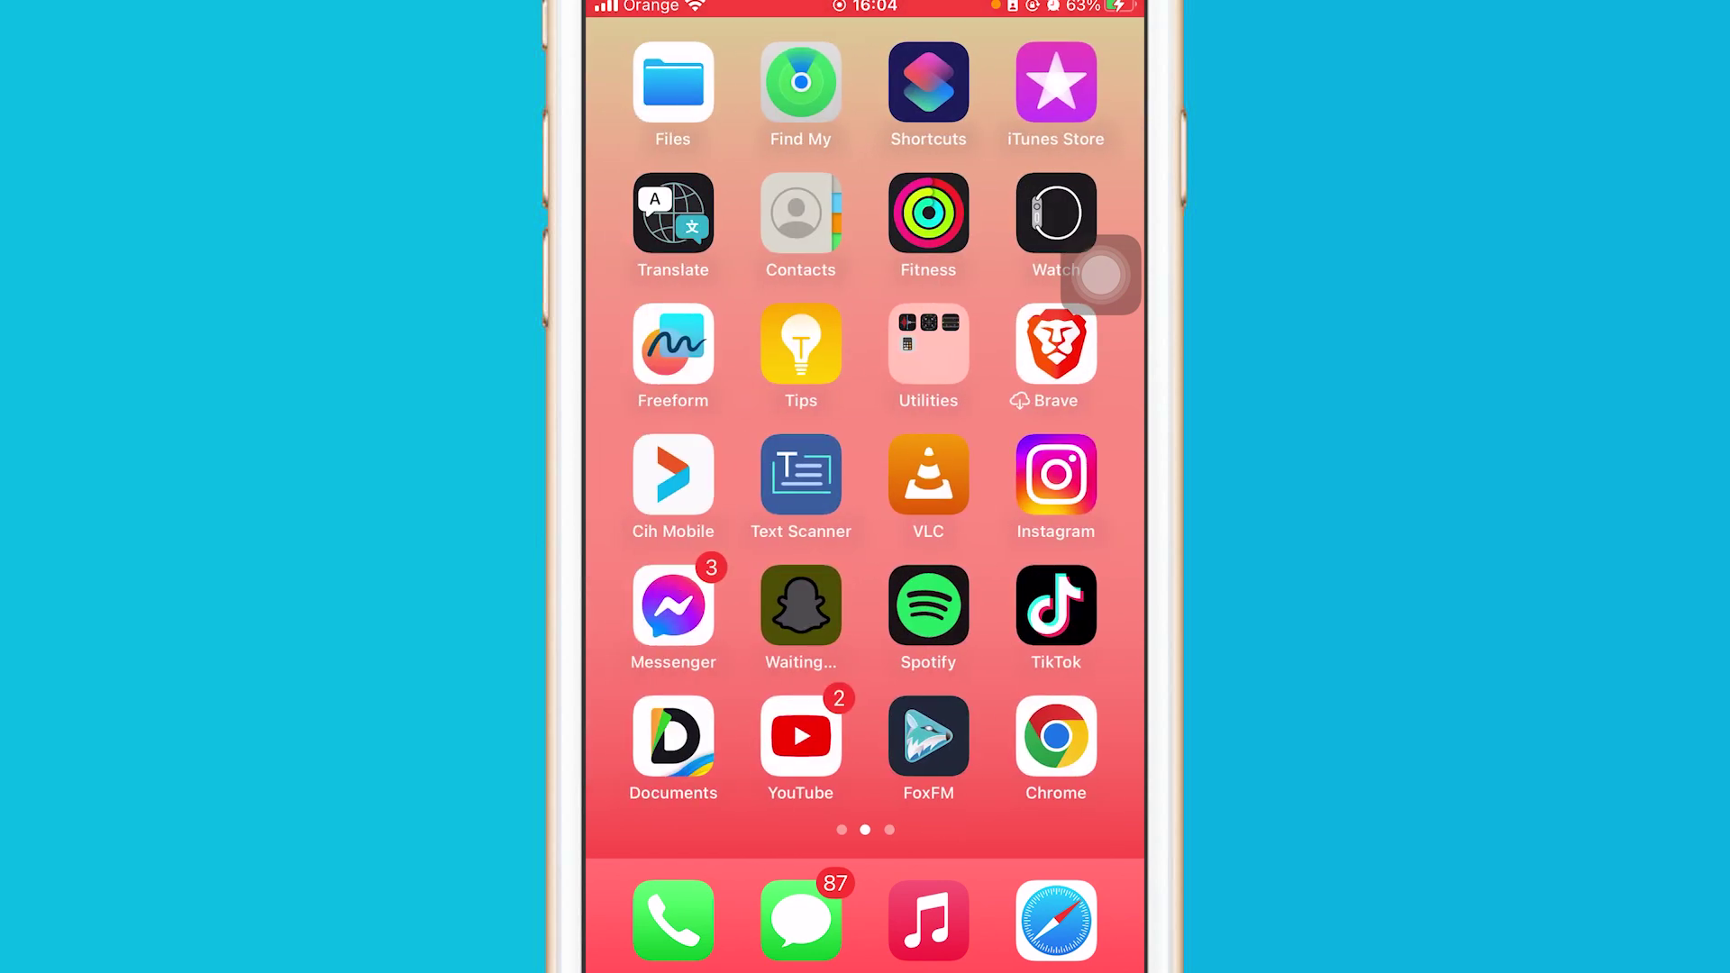
Step: Launch Instagram, refresh the profile, and go to Settings from the profile menu
click(1055, 474)
drag(866, 405, 866, 703)
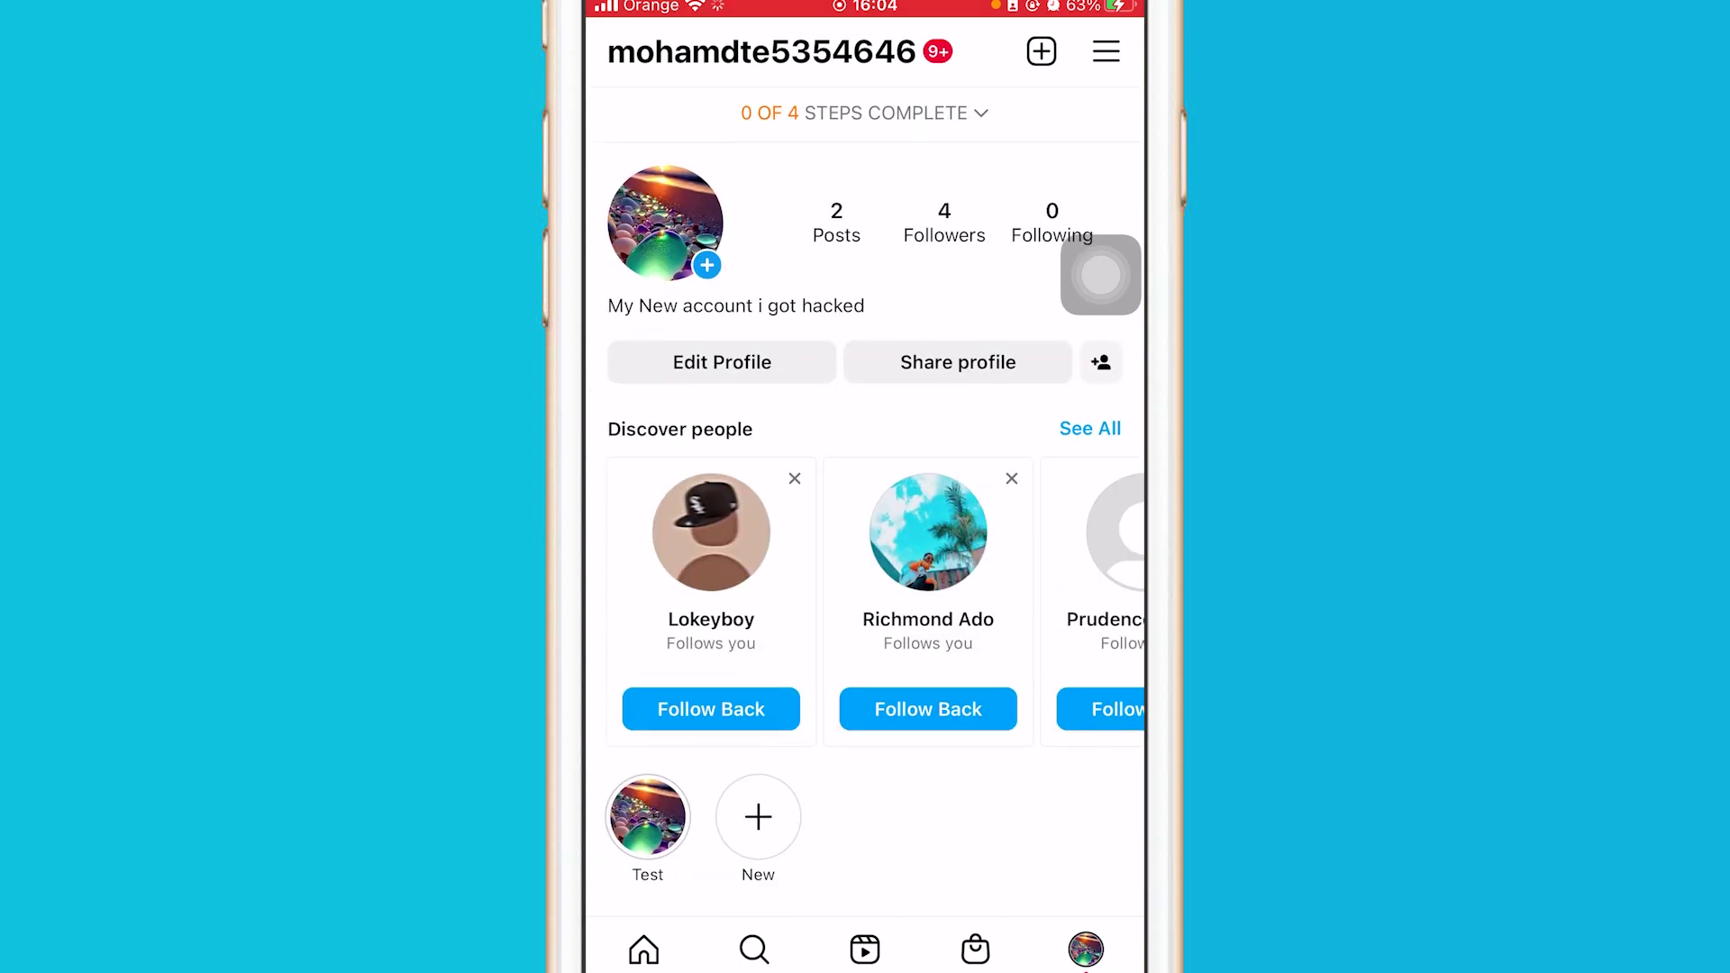
drag(1099, 275, 1030, 240)
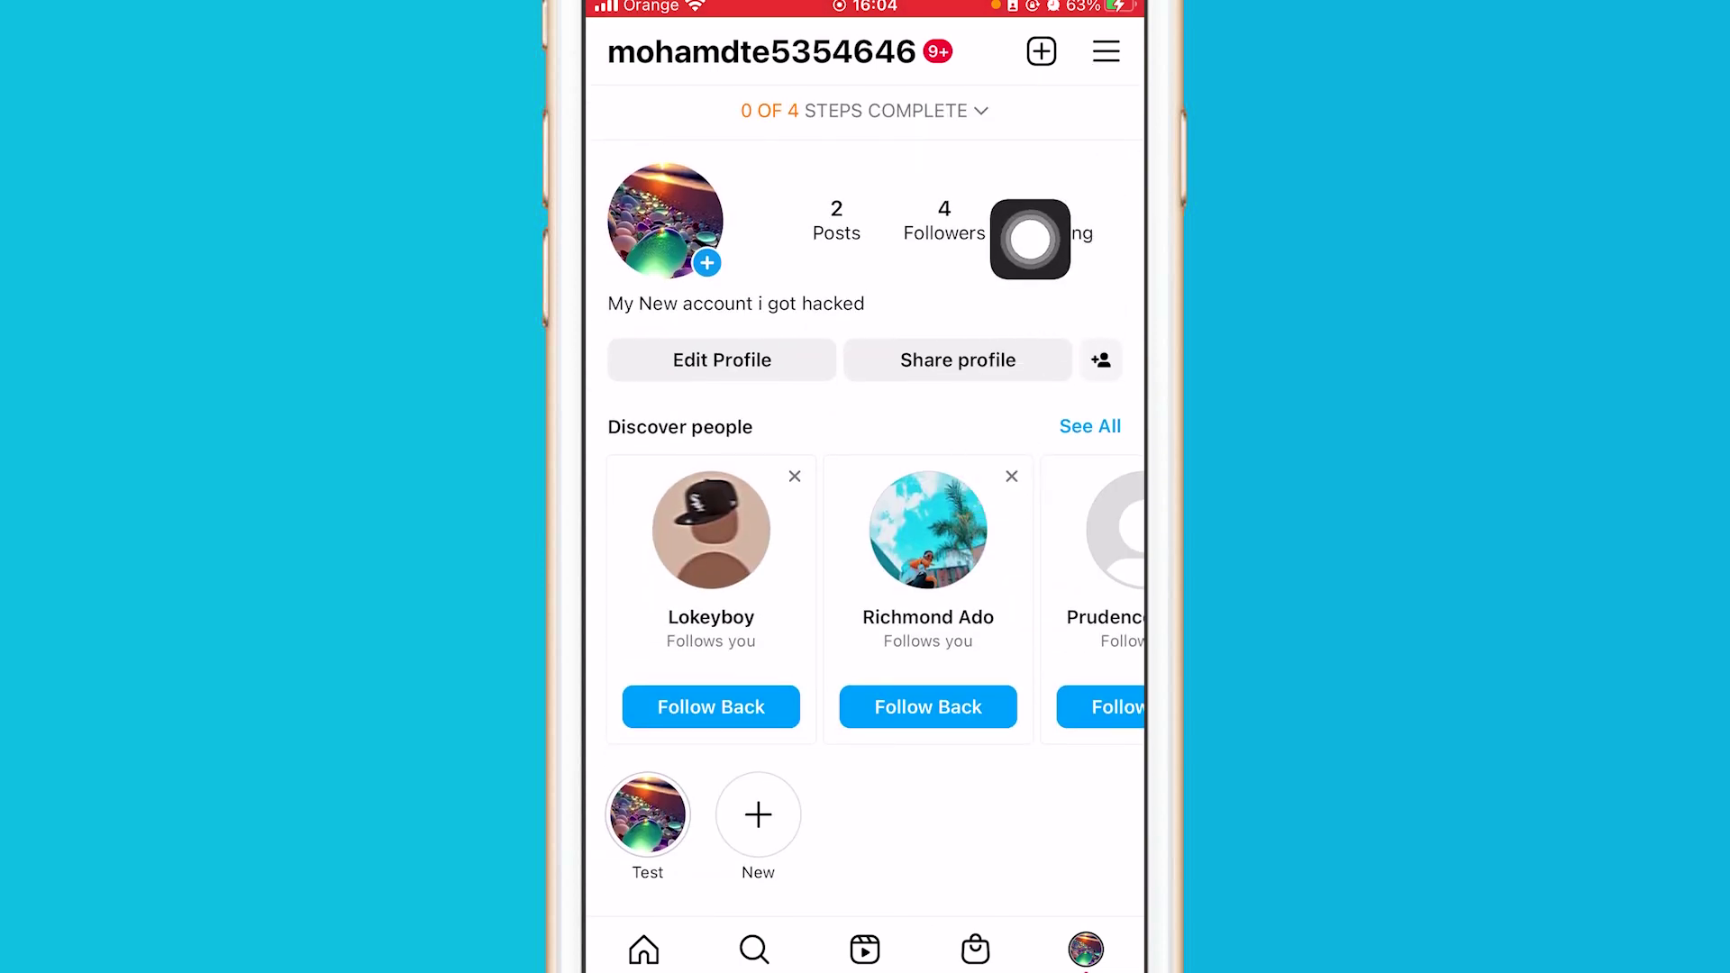
click(1104, 52)
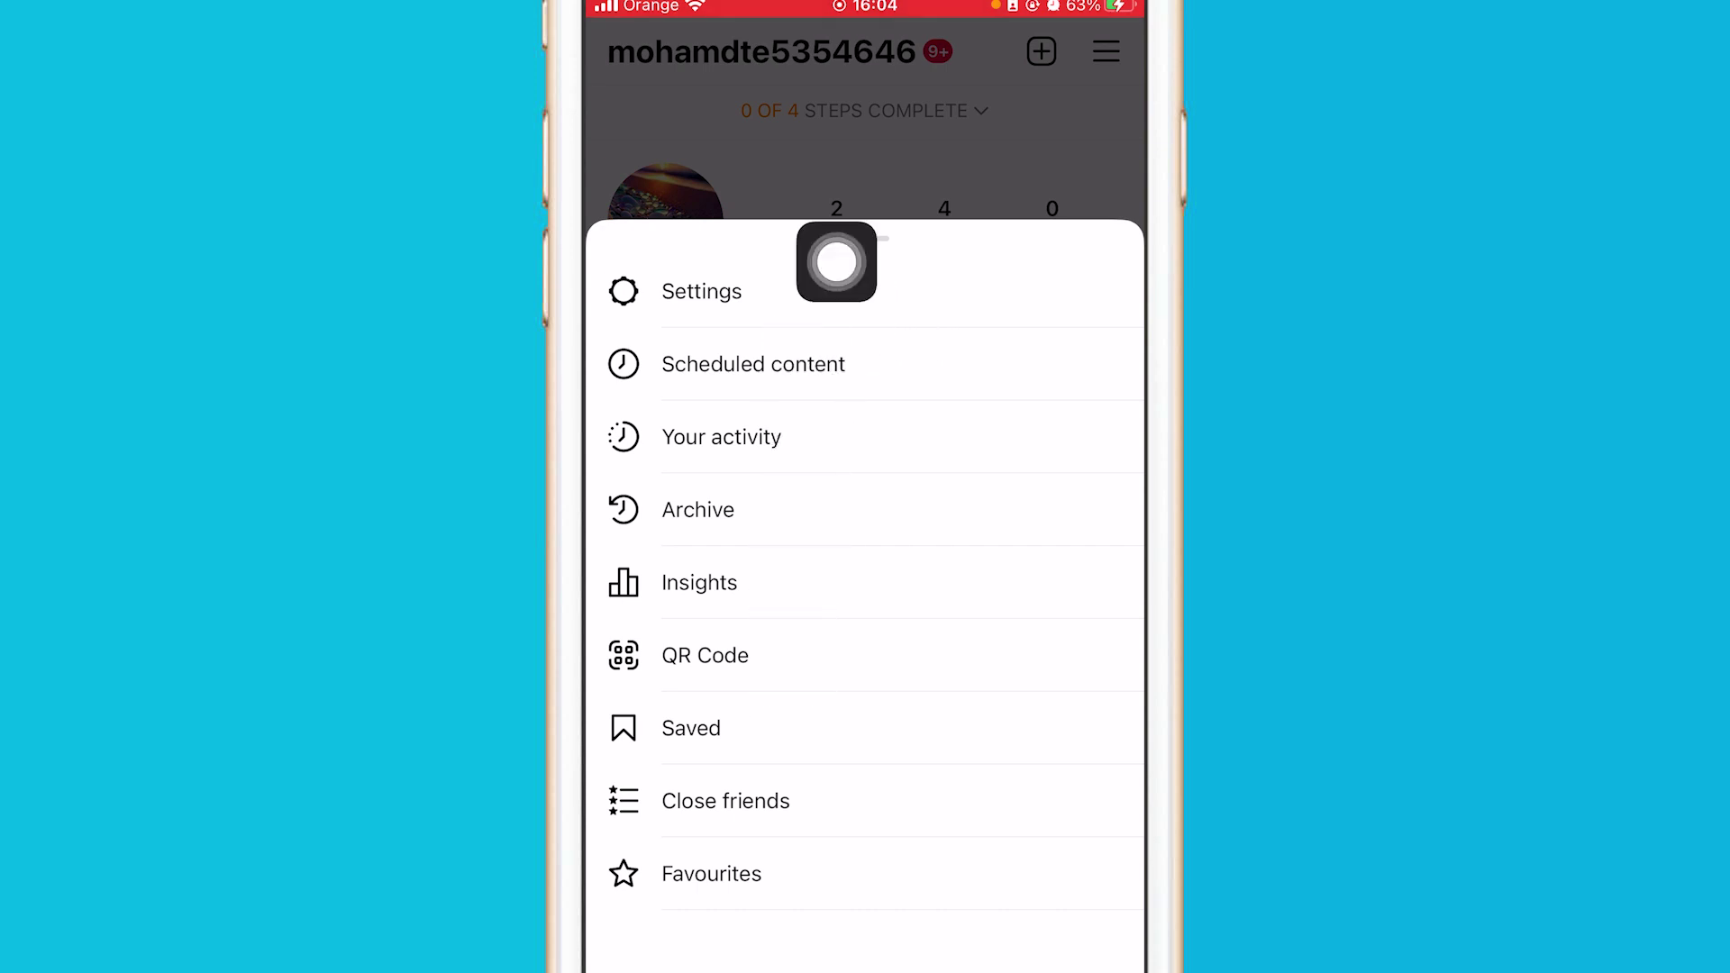
drag(837, 260, 967, 281)
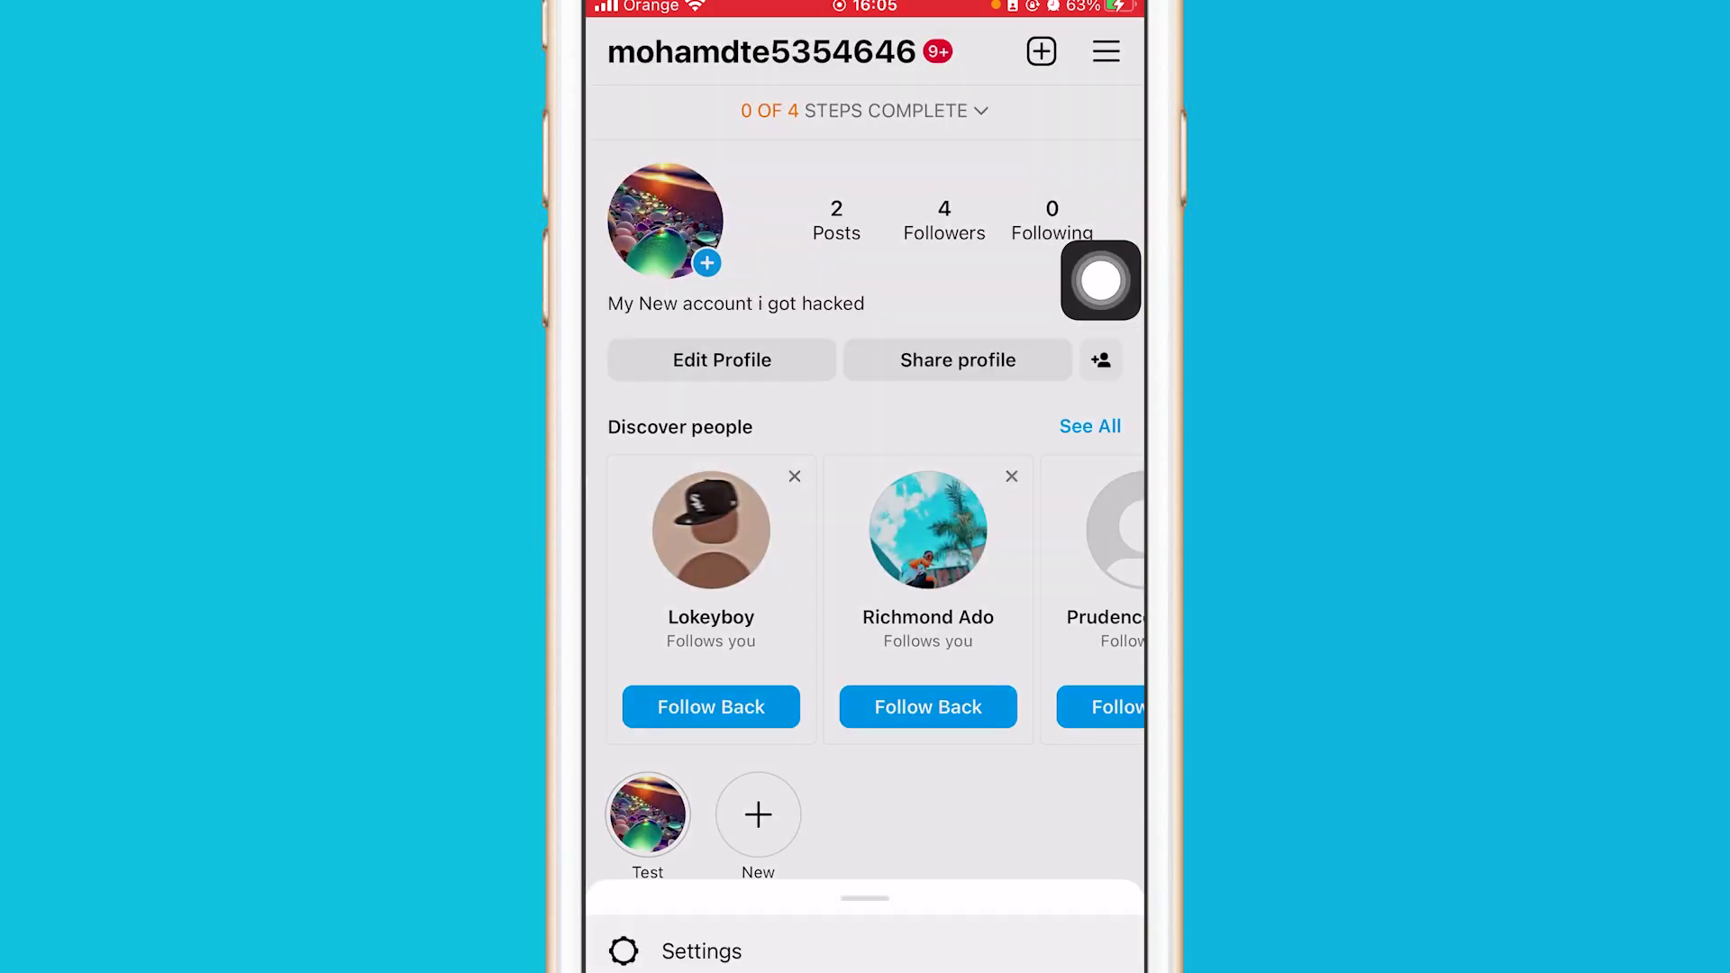
Step: Go to Account settings and bring up the Personal or Creator account type choices
drag(1100, 280, 768, 627)
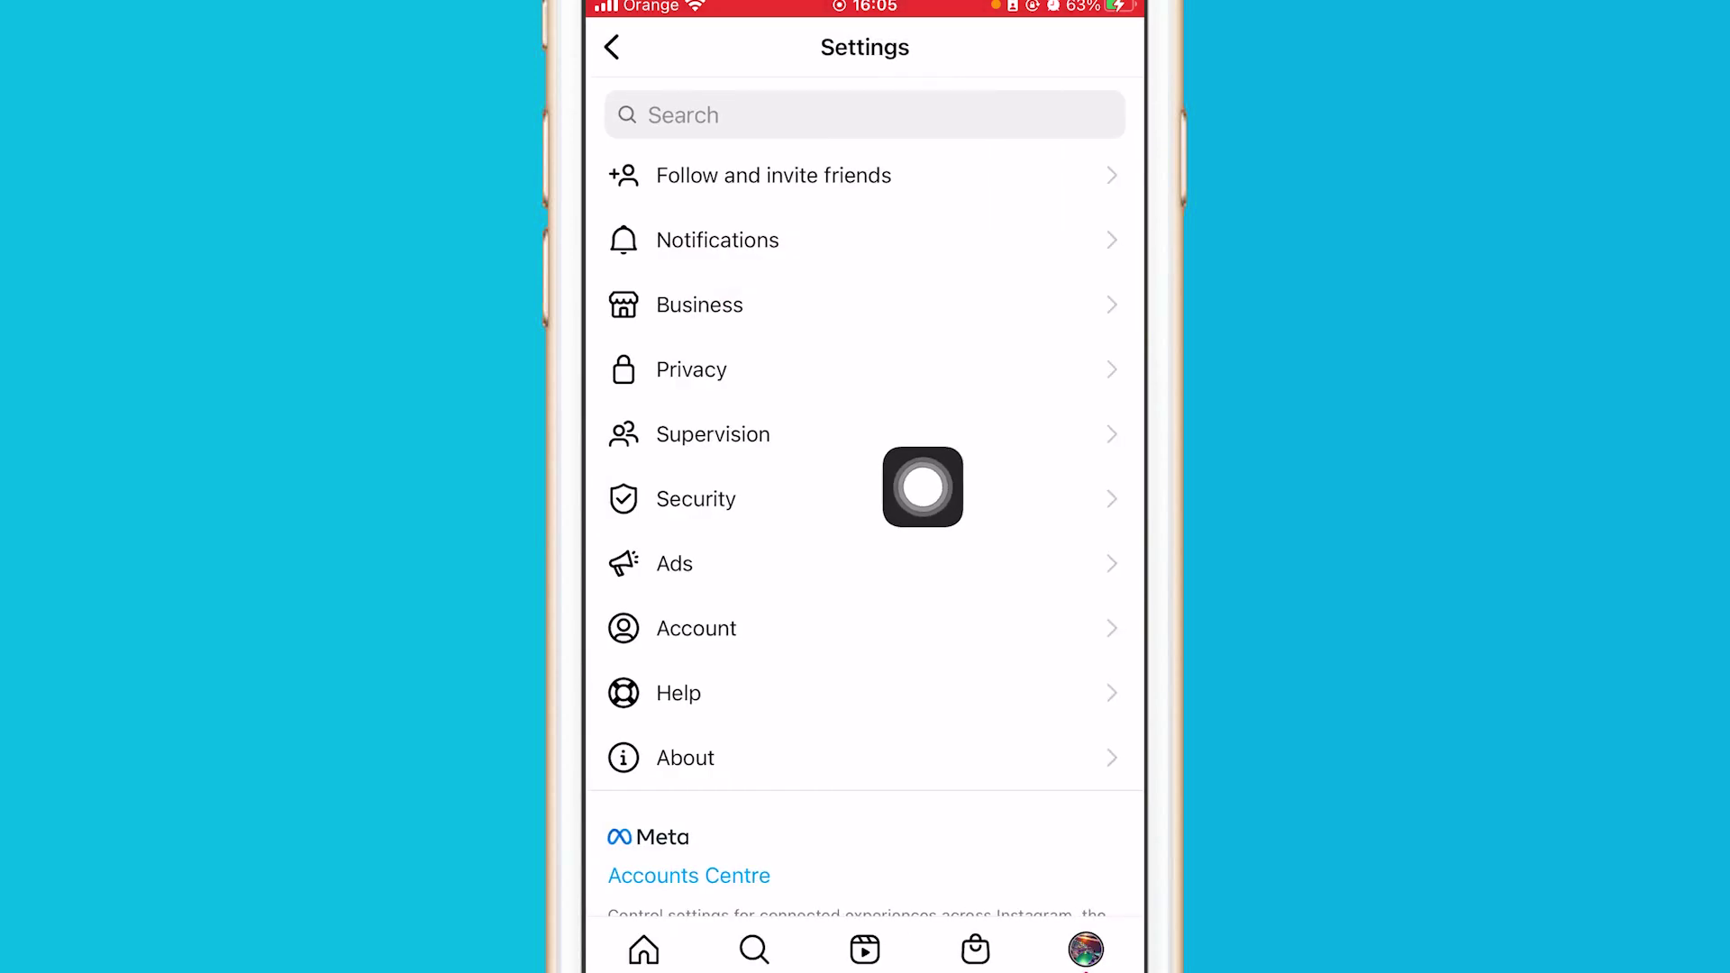
click(692, 627)
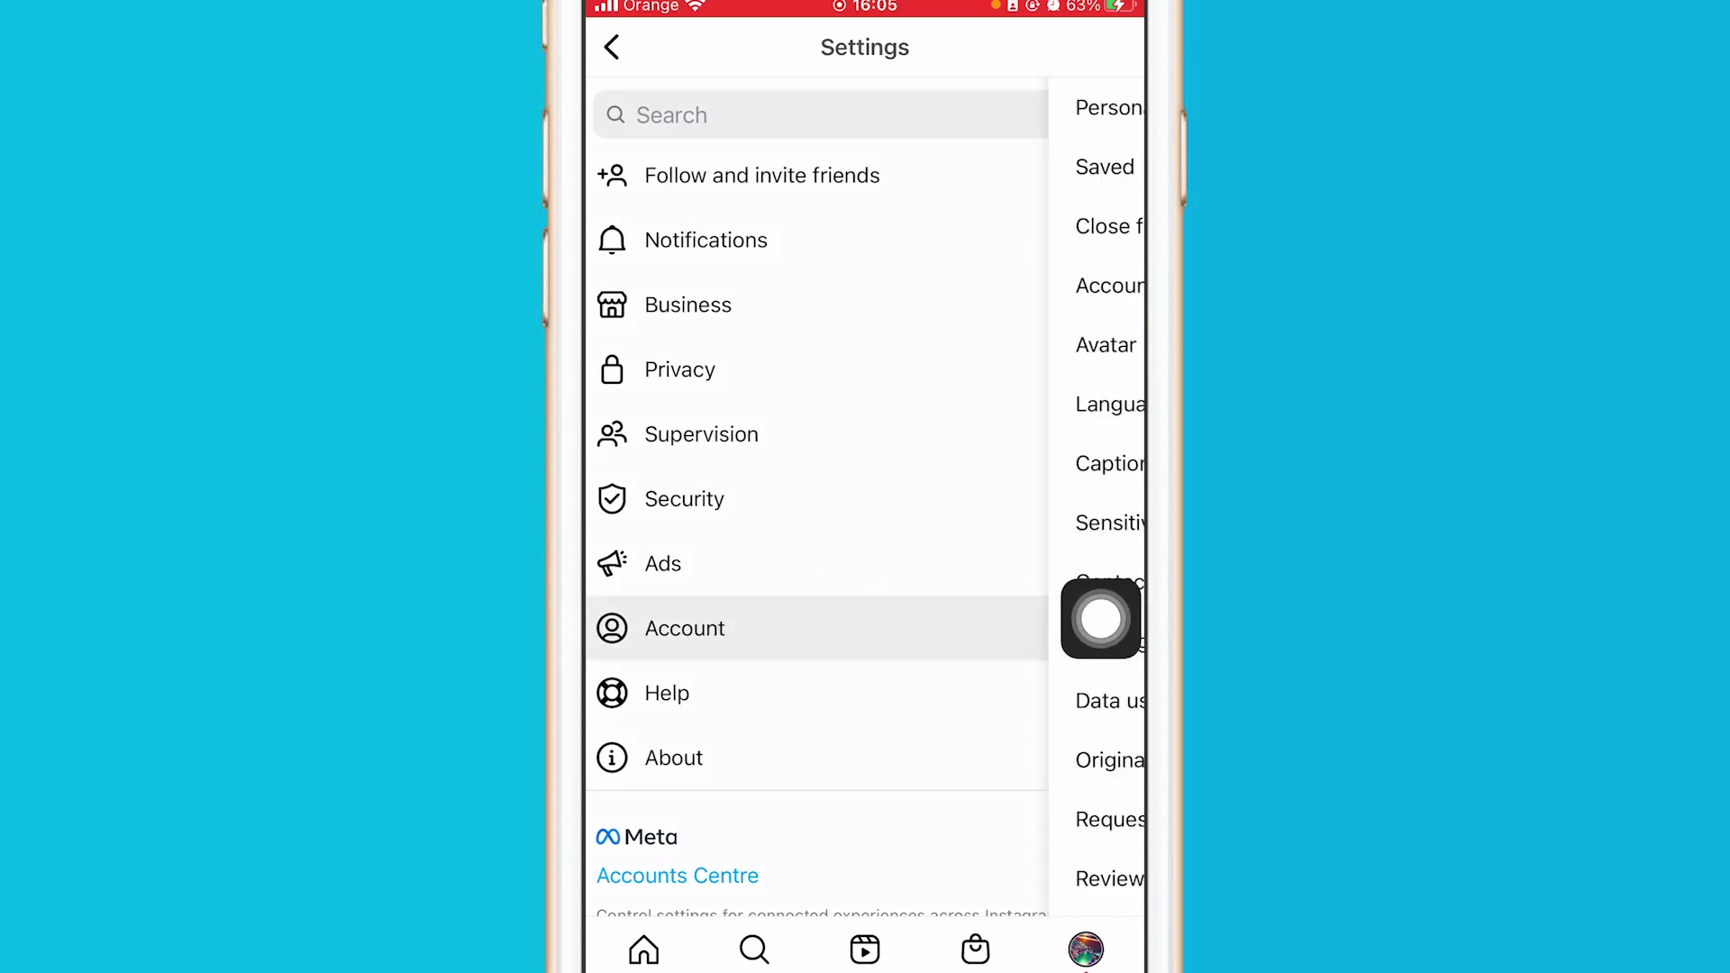
scroll(878, 494, down, 3)
drag(1100, 618, 745, 772)
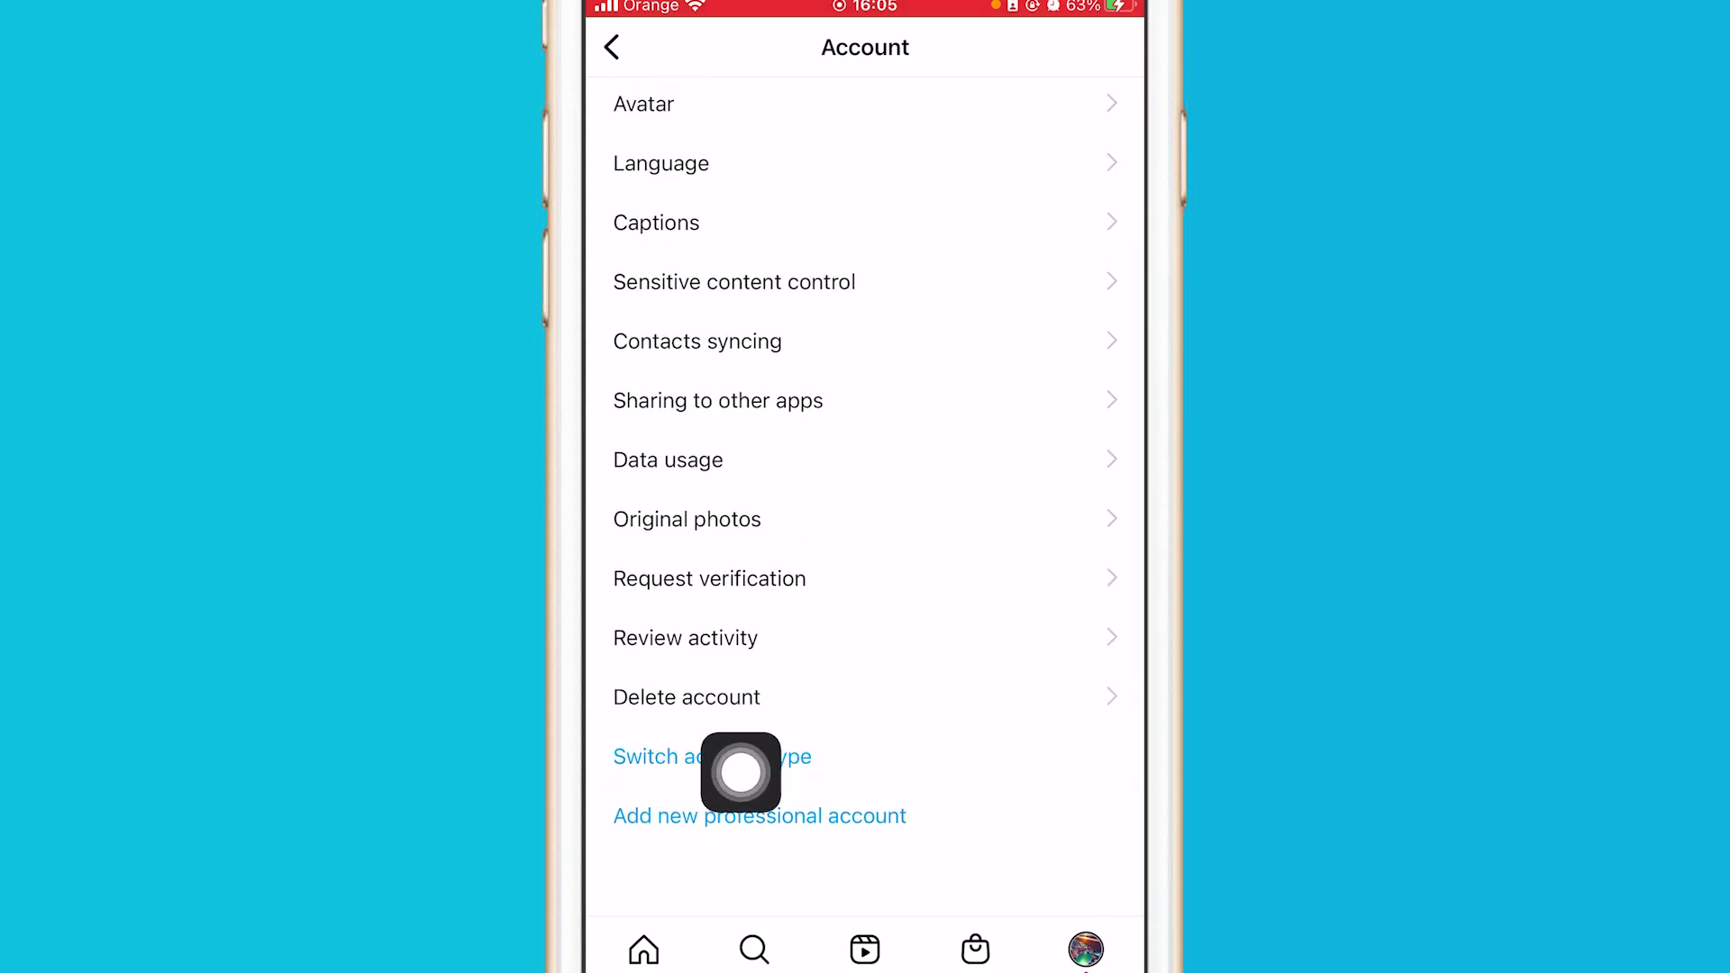
click(712, 758)
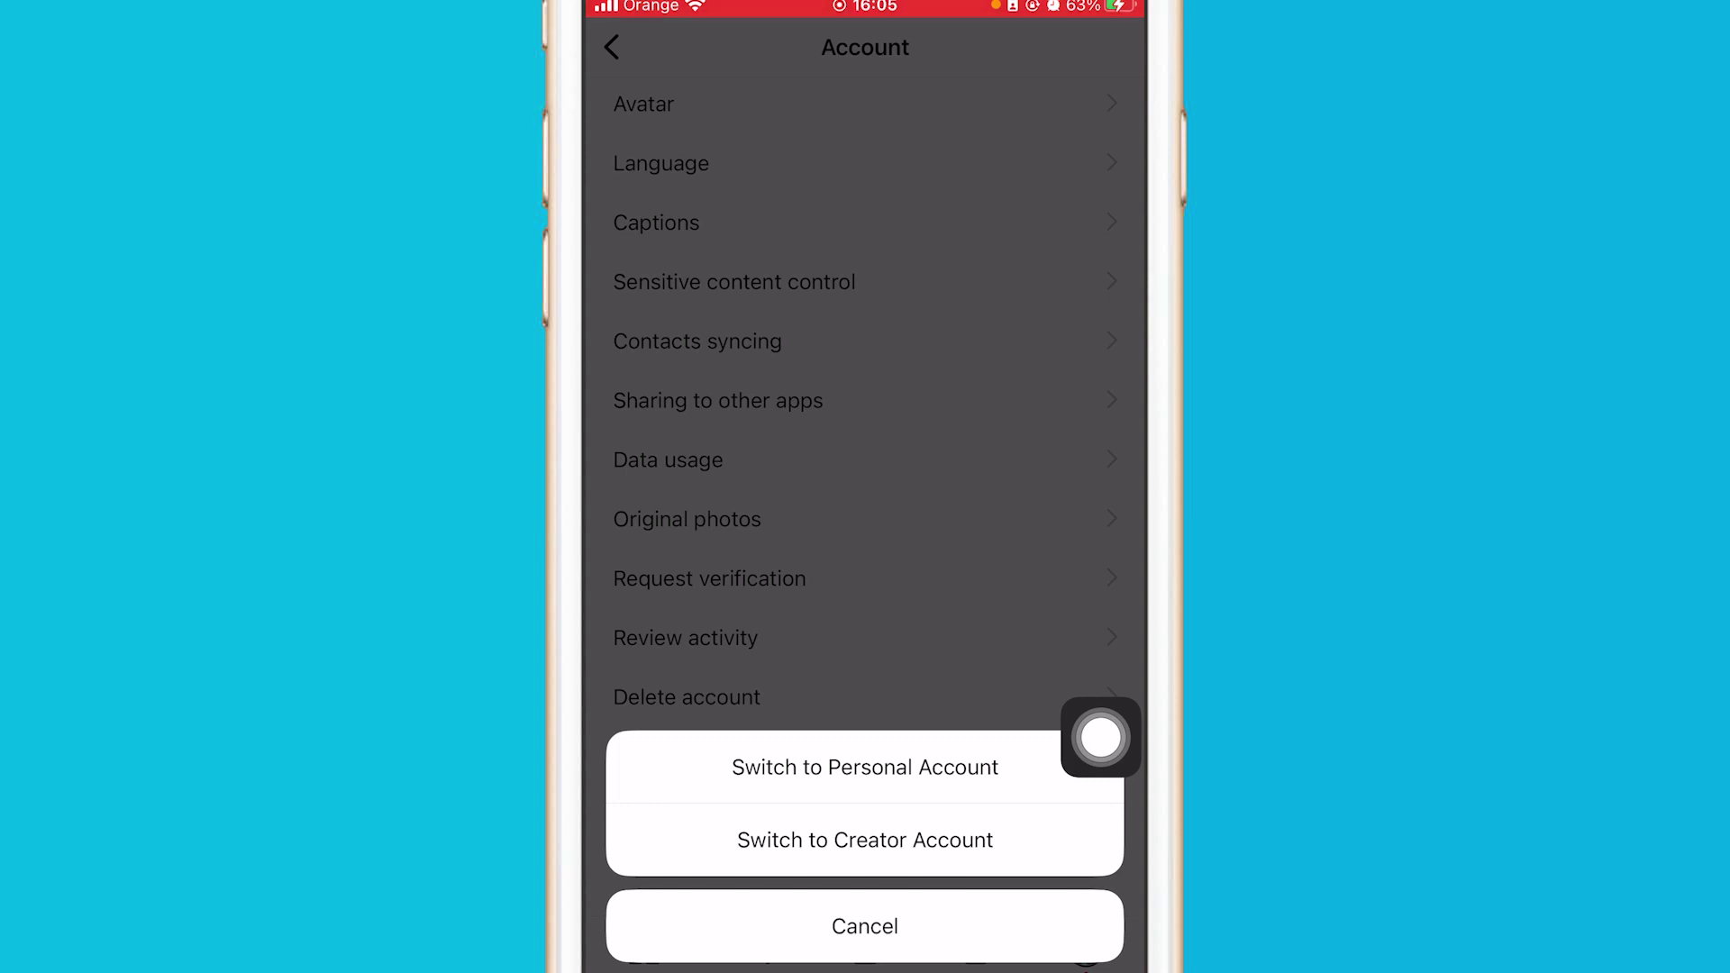
Step: Choose Switch to Personal Account and confirm it in the dialog
mouse_move(1100, 737)
mouse_down()
mouse_move(1059, 838)
mouse_move(1015, 735)
mouse_move(1064, 729)
mouse_up()
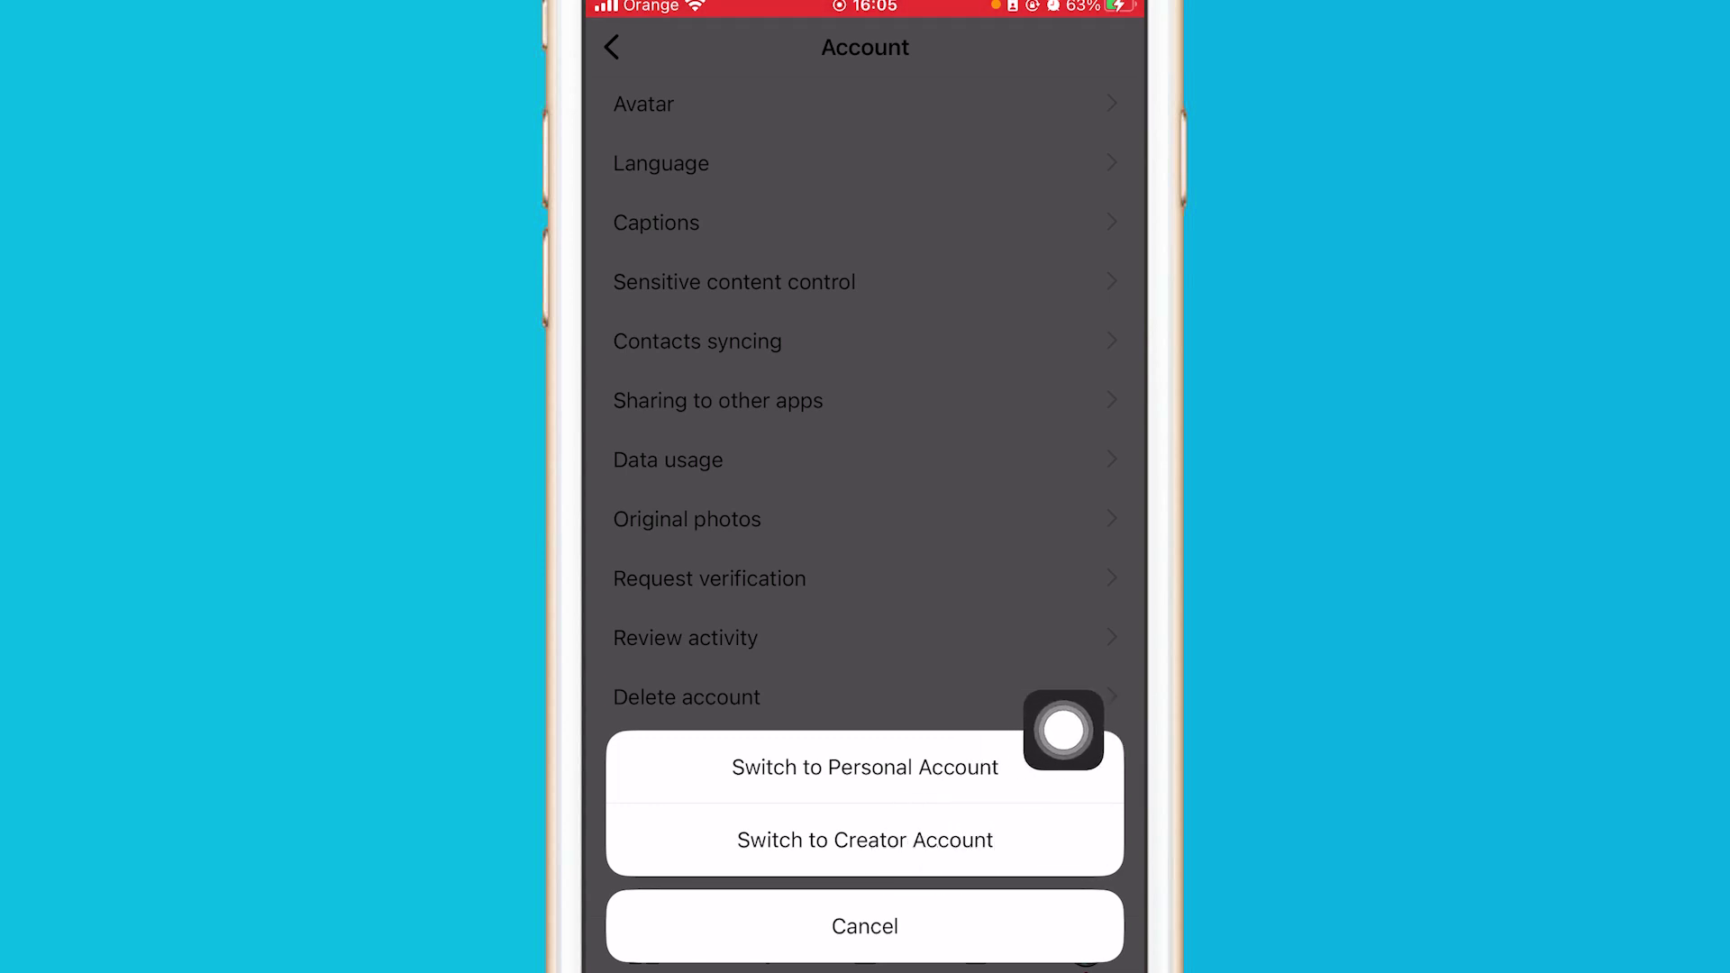
click(930, 765)
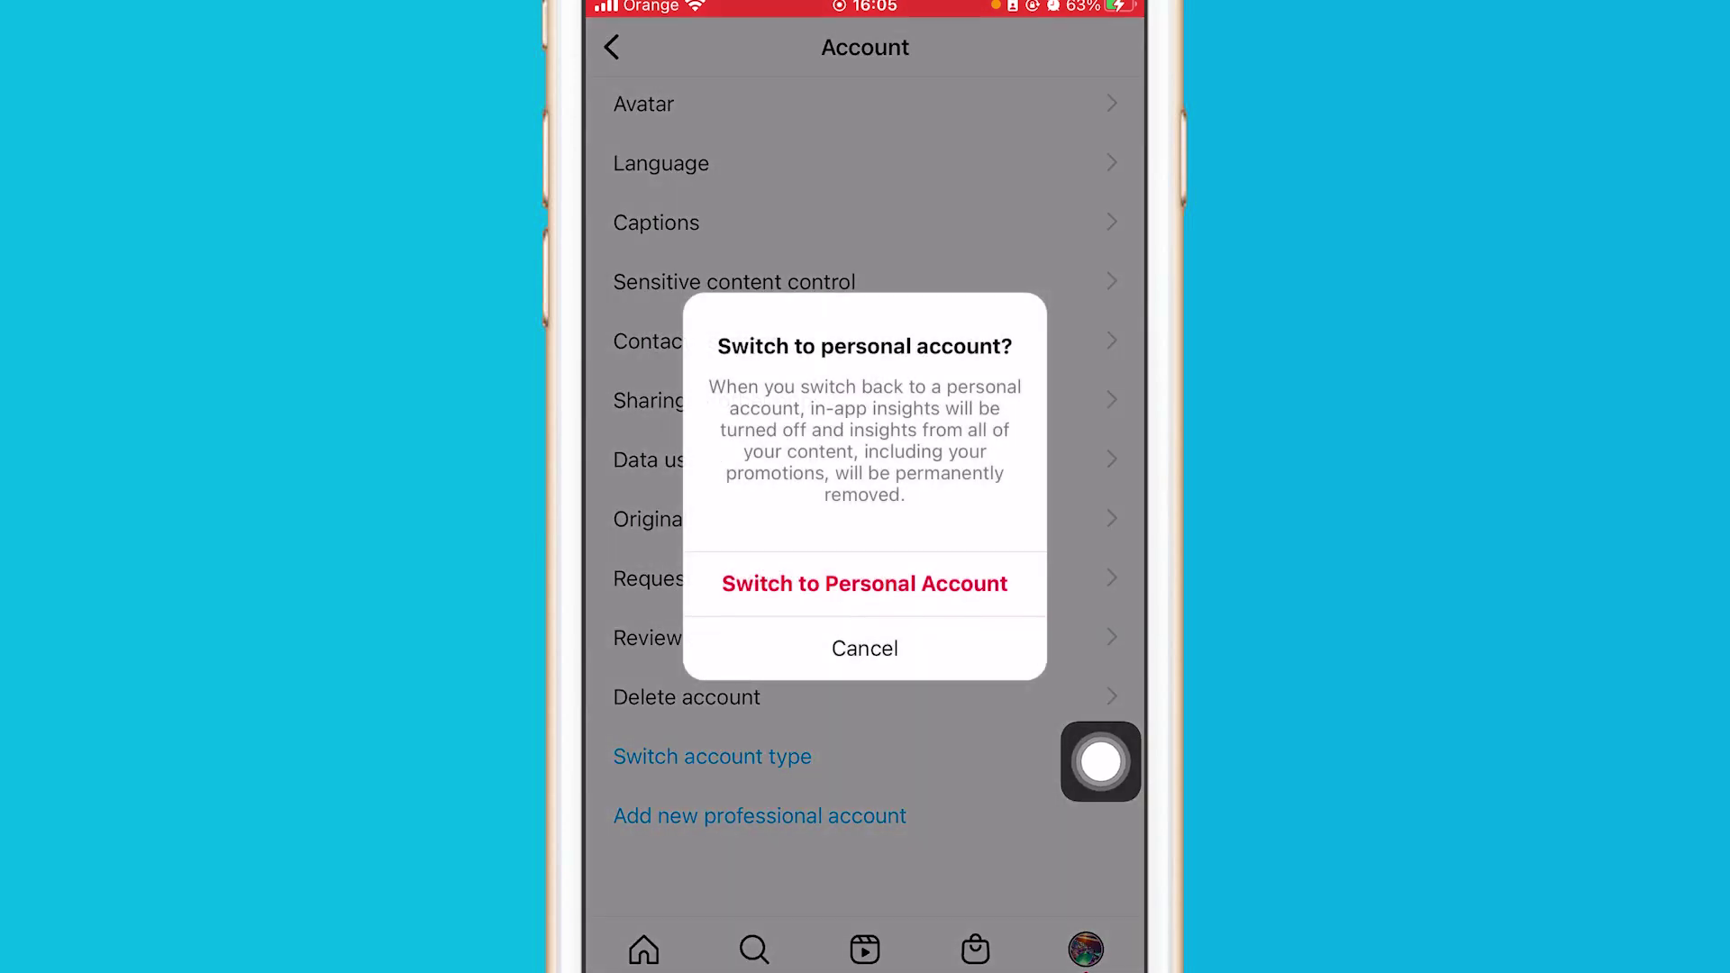
mouse_move(1100, 761)
mouse_down()
mouse_move(928, 579)
mouse_move(1031, 553)
mouse_move(1008, 540)
mouse_move(985, 552)
mouse_move(1101, 529)
mouse_up()
click(865, 583)
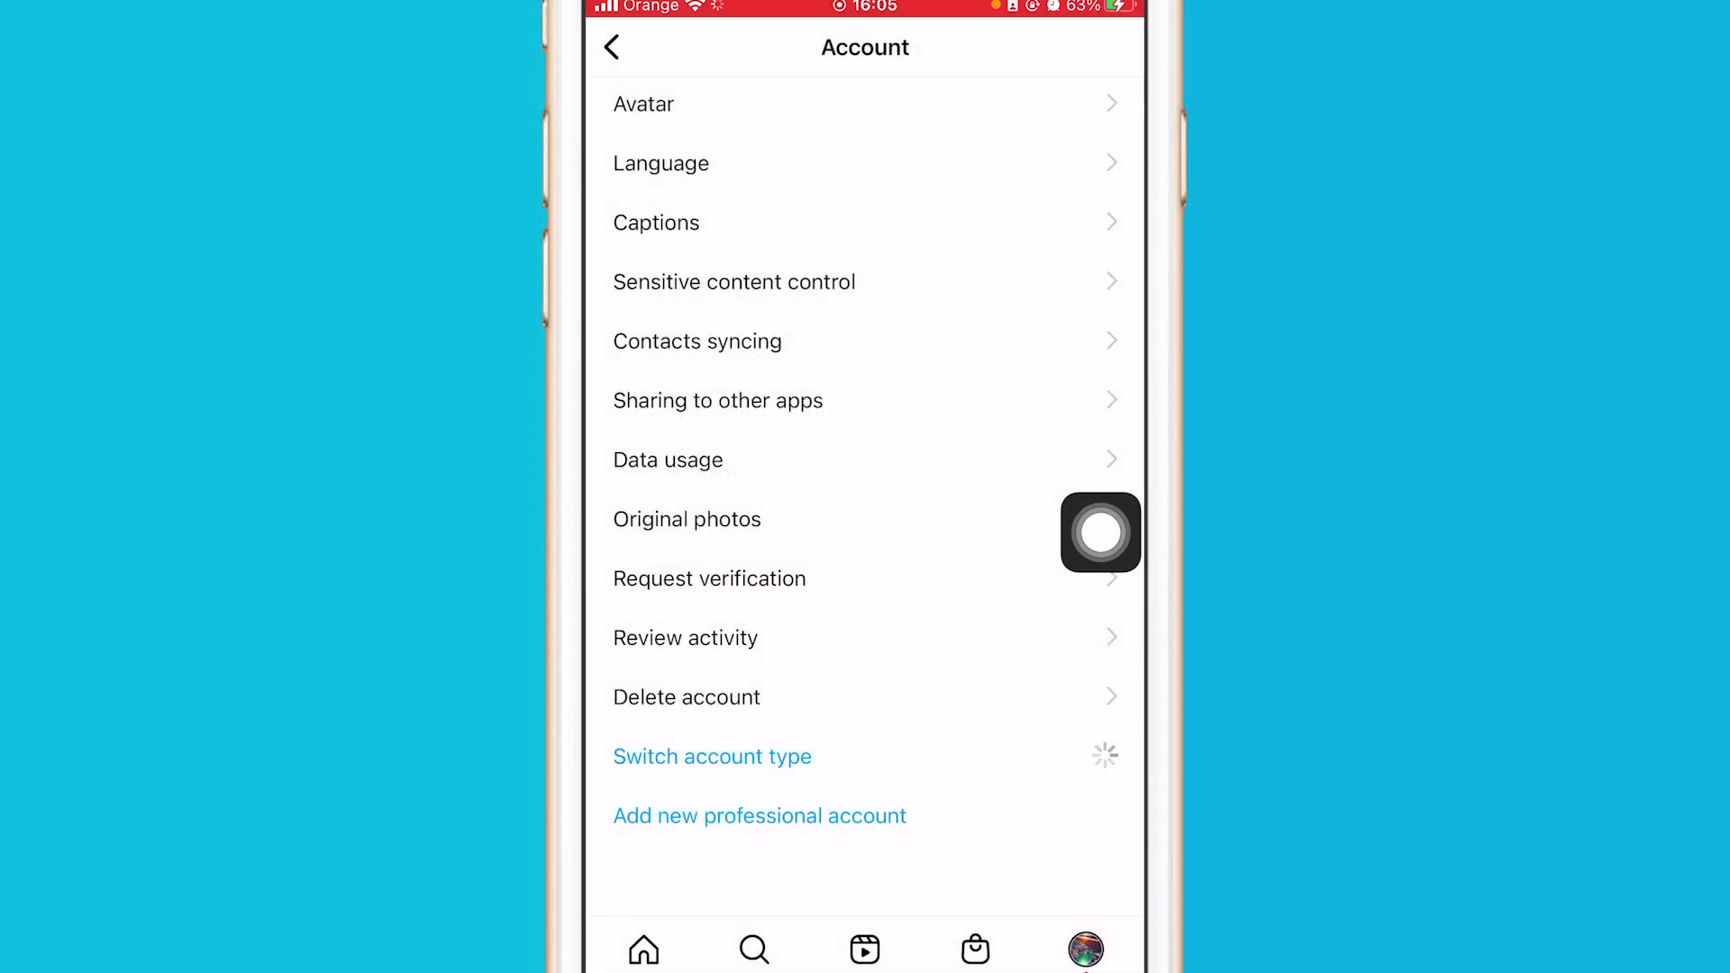
mouse_move(1100, 532)
mouse_down()
mouse_move(1089, 772)
mouse_move(1058, 802)
mouse_move(1087, 725)
mouse_move(927, 769)
mouse_move(949, 826)
mouse_move(1015, 806)
mouse_move(772, 879)
mouse_move(1100, 533)
mouse_move(847, 348)
mouse_move(919, 154)
mouse_move(961, 186)
mouse_up()
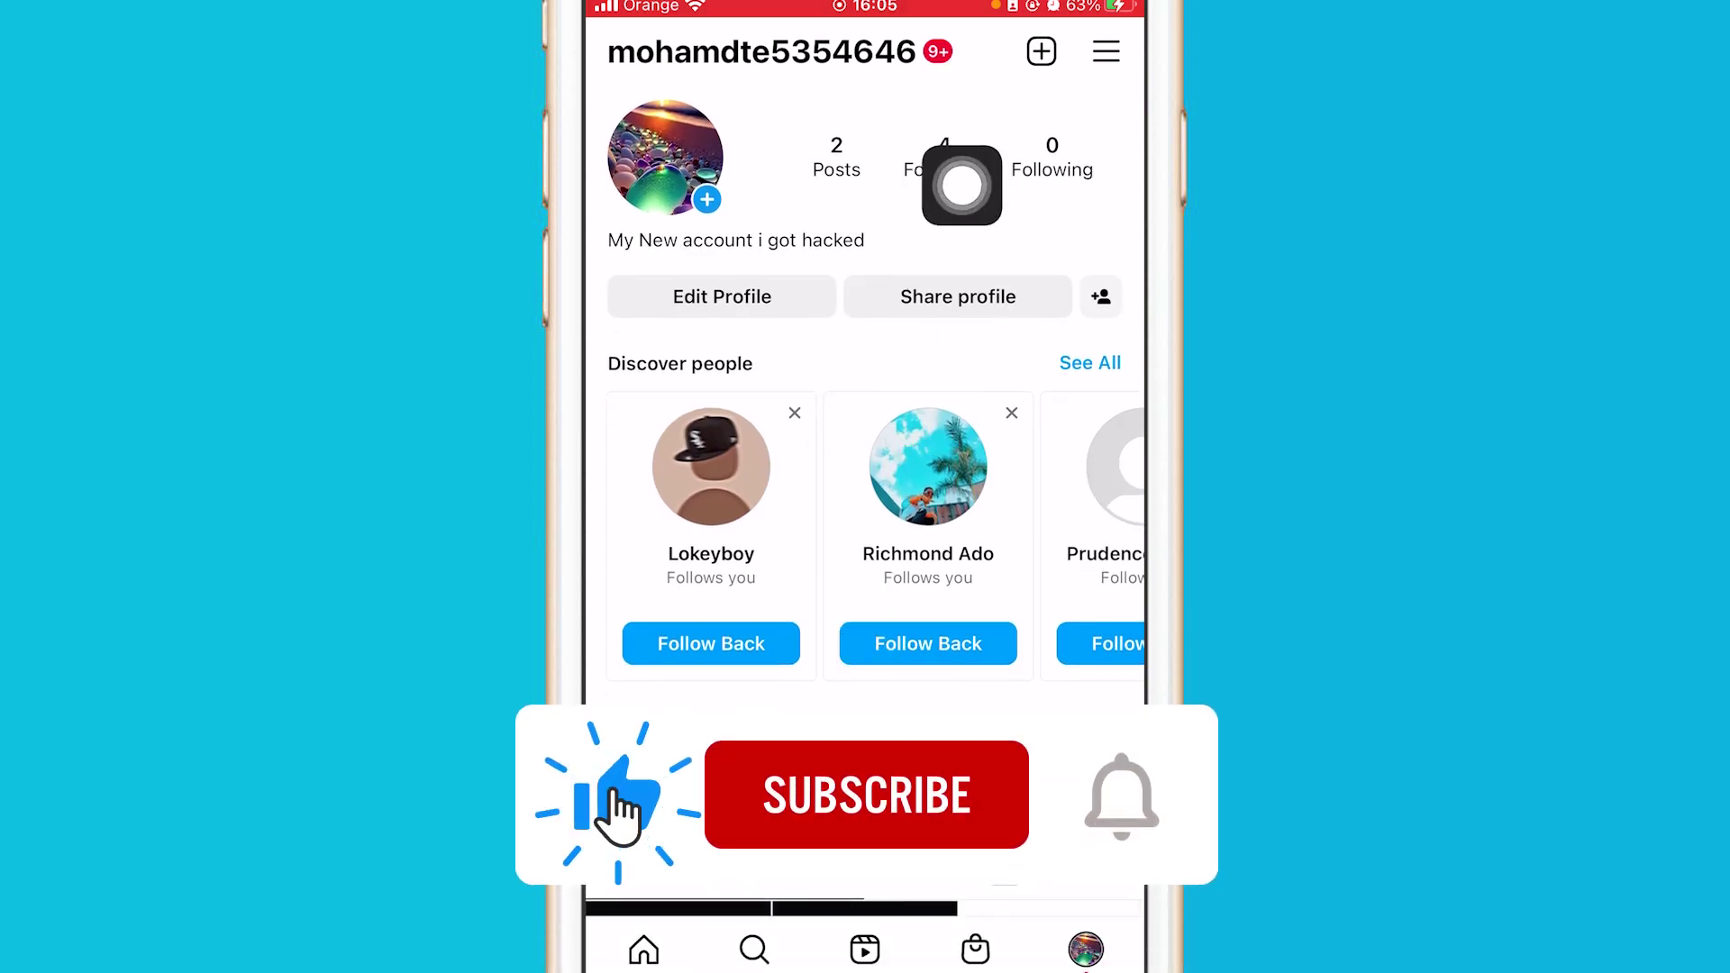